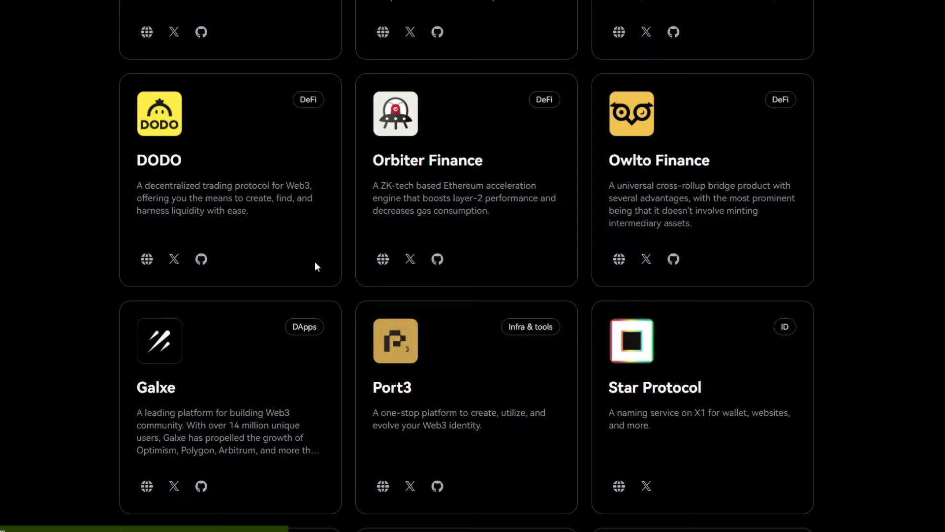
Look through the X1 testnet DApps catalogue, including the NFT, Games and DApps categories
scroll(429, 263, "up", 8)
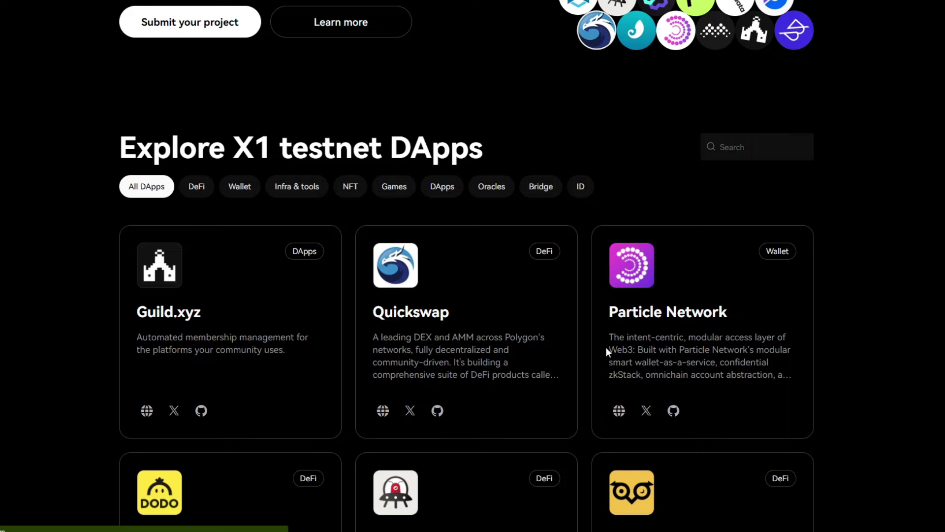
left_click_drag(616, 325, 787, 337)
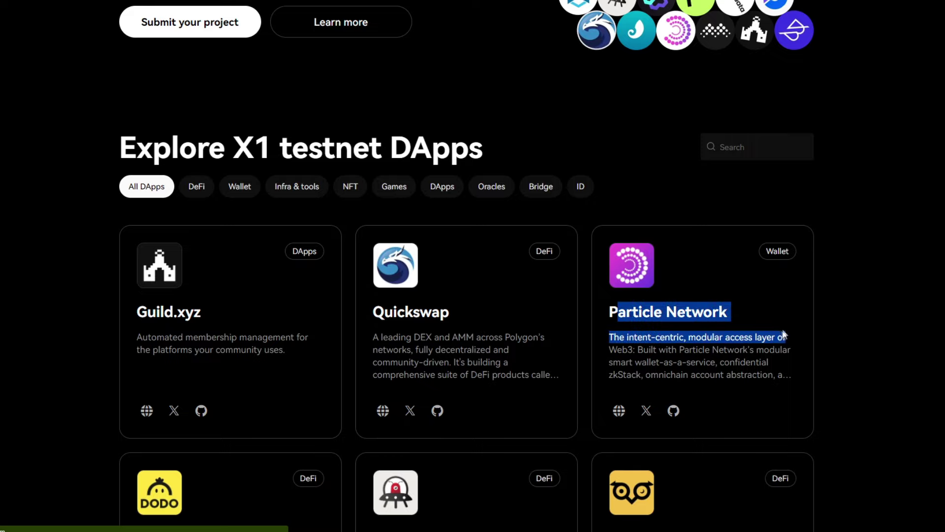
scroll(493, 167, "down", 8)
scroll(369, 178, "down", 4)
left_click_drag(147, 199, 177, 199)
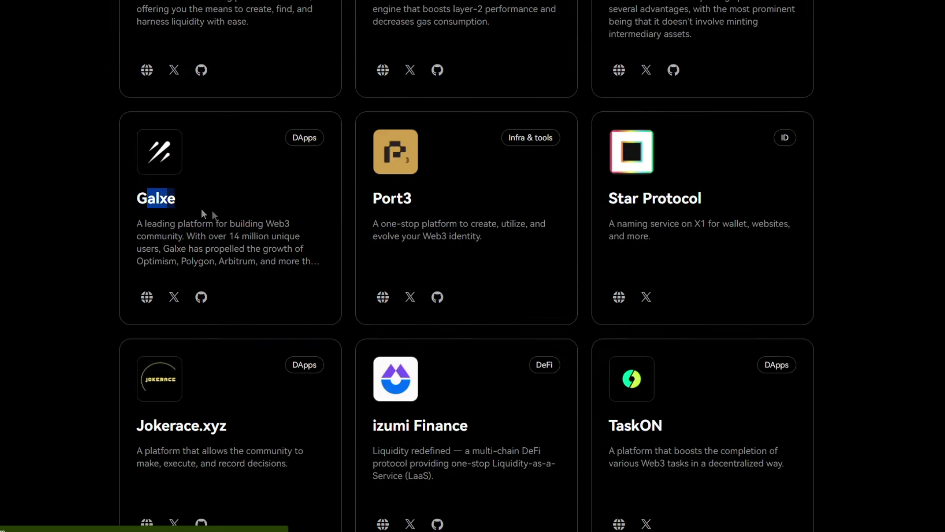
left_click_drag(395, 433, 542, 430)
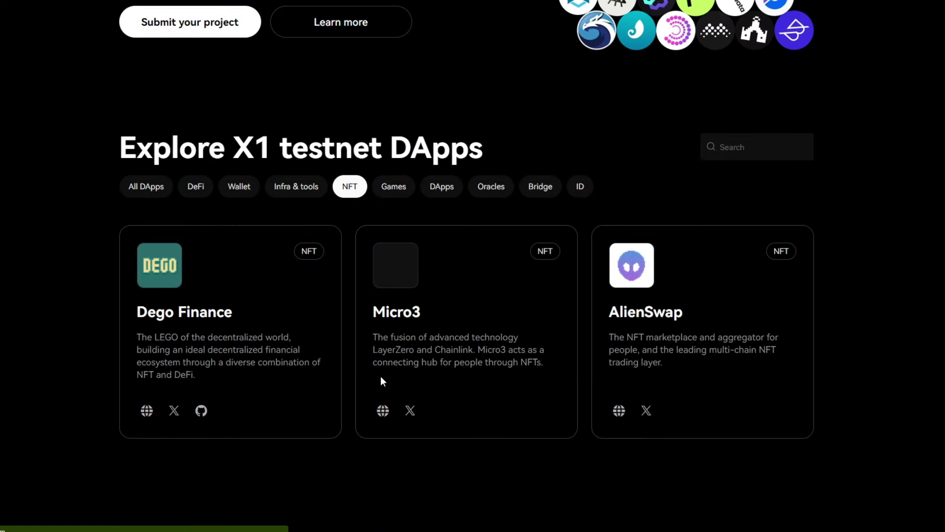
left_click(401, 197)
left_click(450, 198)
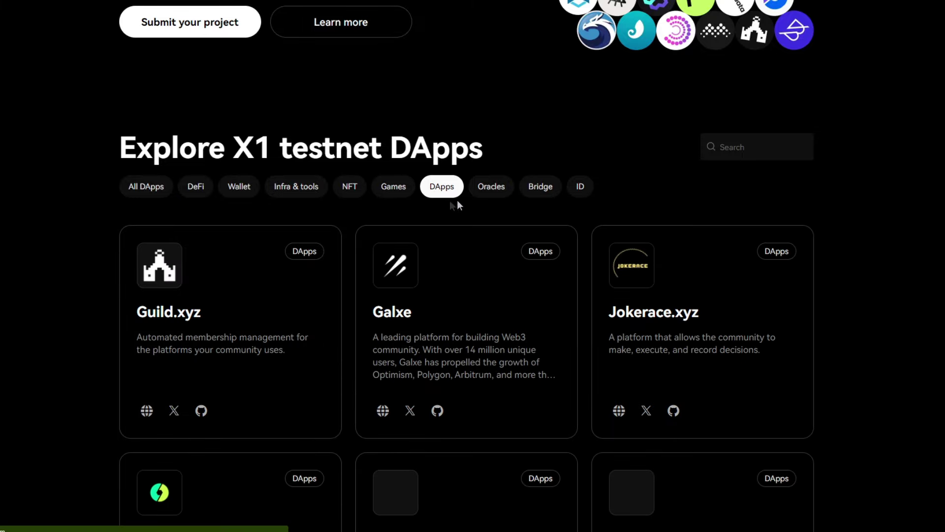
scroll(569, 228, "down", 18)
scroll(556, 255, "up", 18)
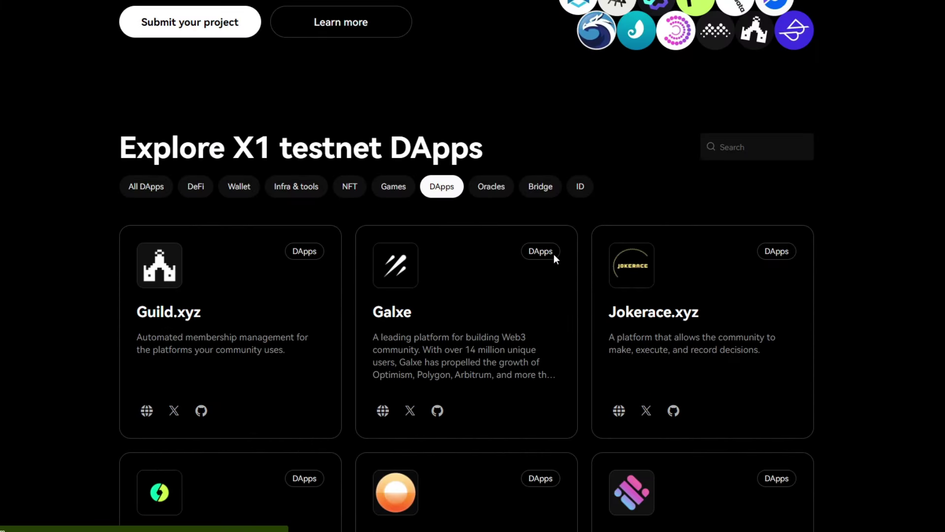
scroll(450, 215, "up", 4)
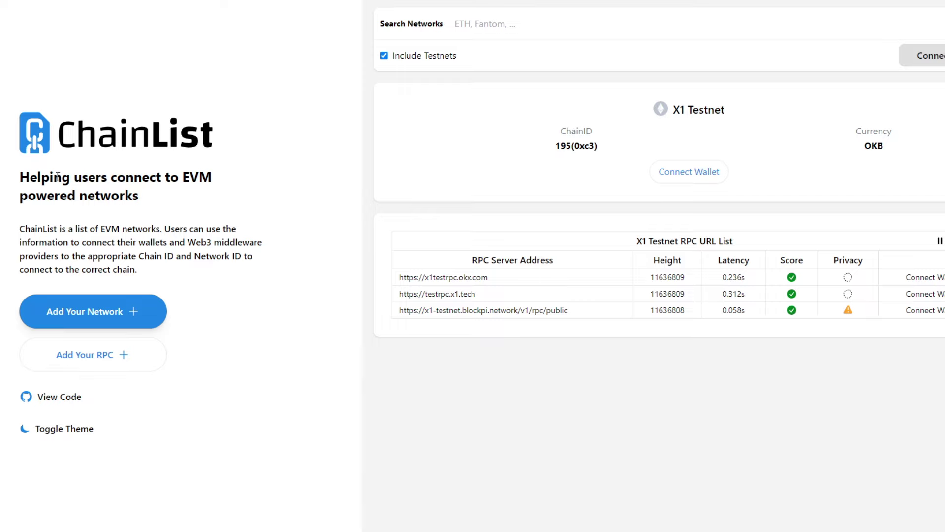
On ChainList, connect the wallet and add the X1 Testnet network to it
left_click(667, 177)
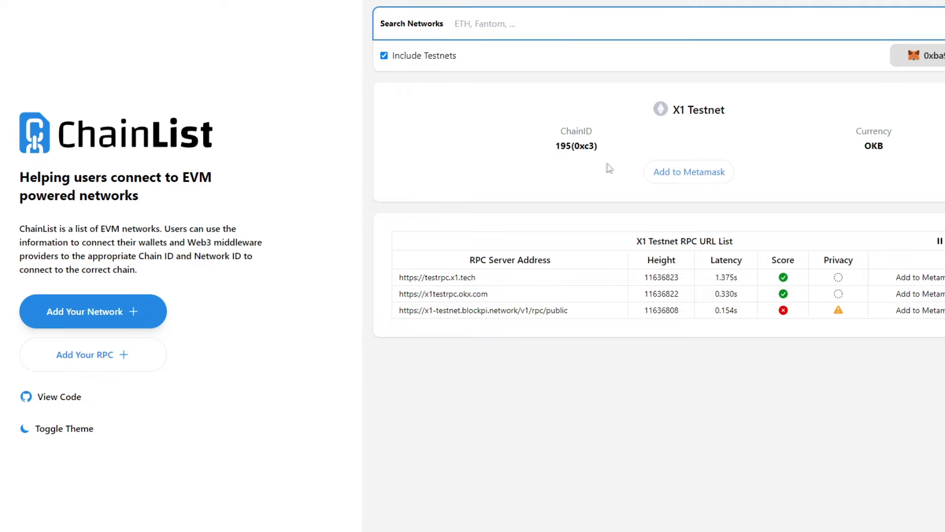
left_click(686, 176)
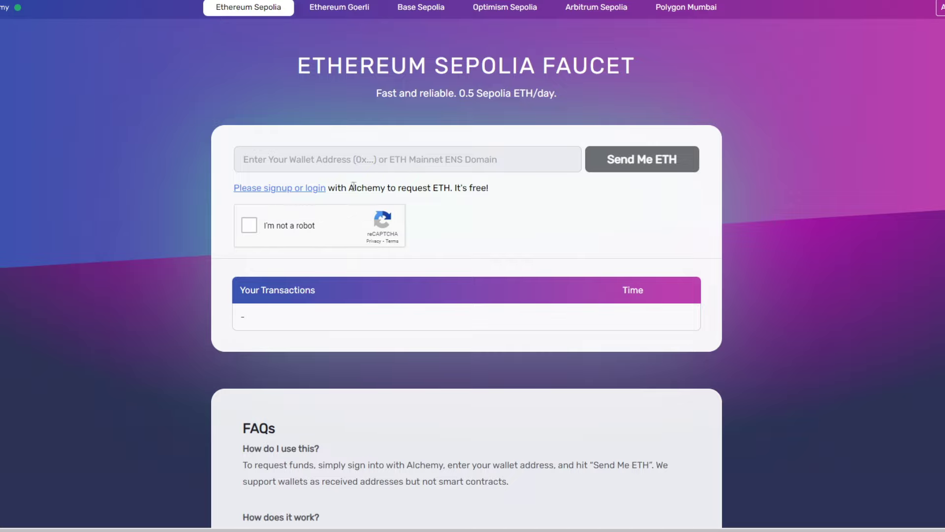
On the Ethereum Sepolia faucet site, complete the "I'm not a robot" check
left_click(249, 225)
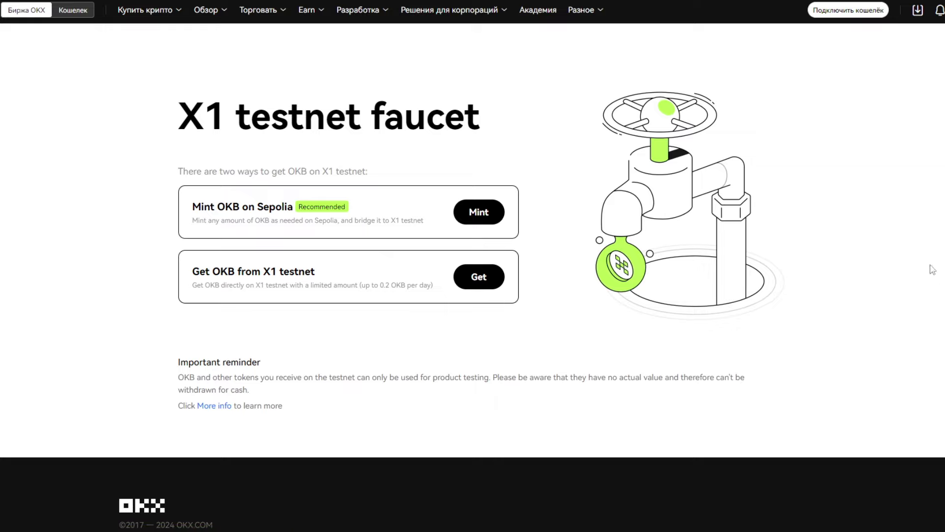
On the OKX X1 testnet faucet, connect a wallet through the MetaMask option and approve the connection in Rabby Wallet
left_click(821, 14)
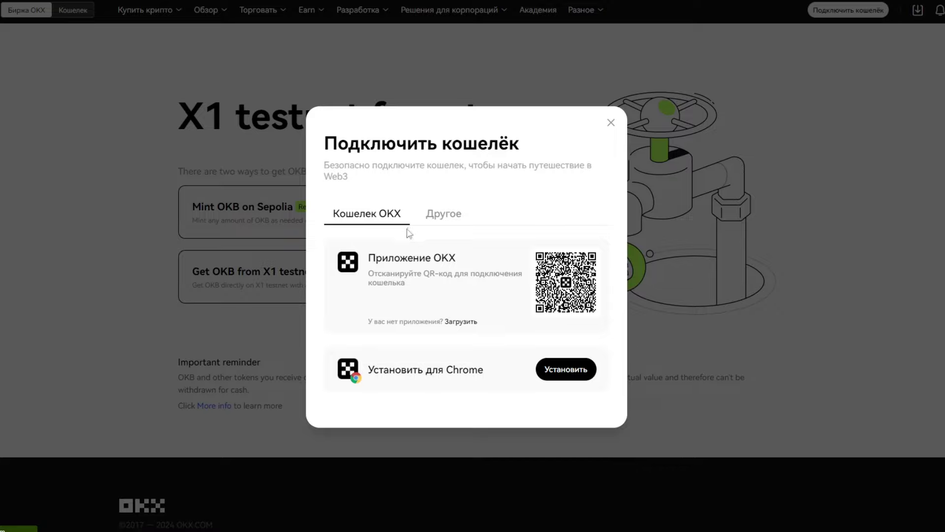
left_click(444, 217)
left_click(379, 275)
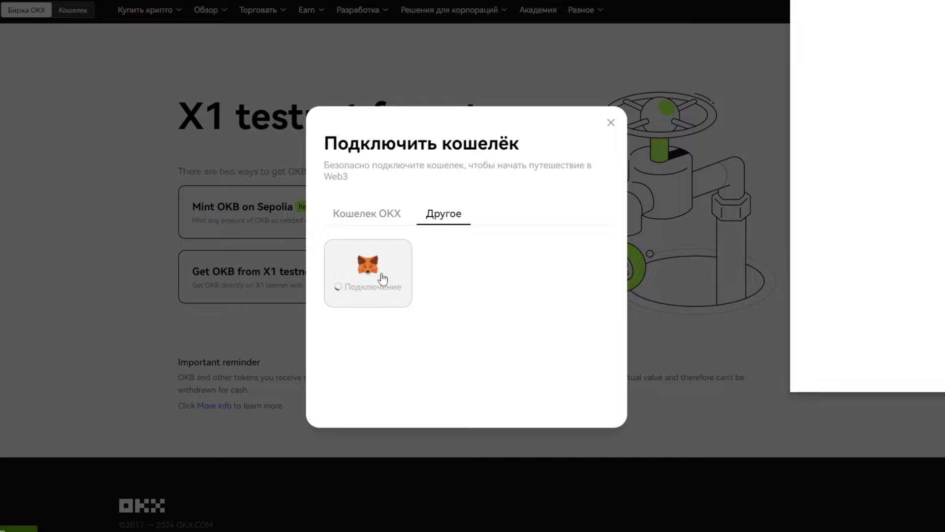
left_click_drag(581, 27, 520, 12)
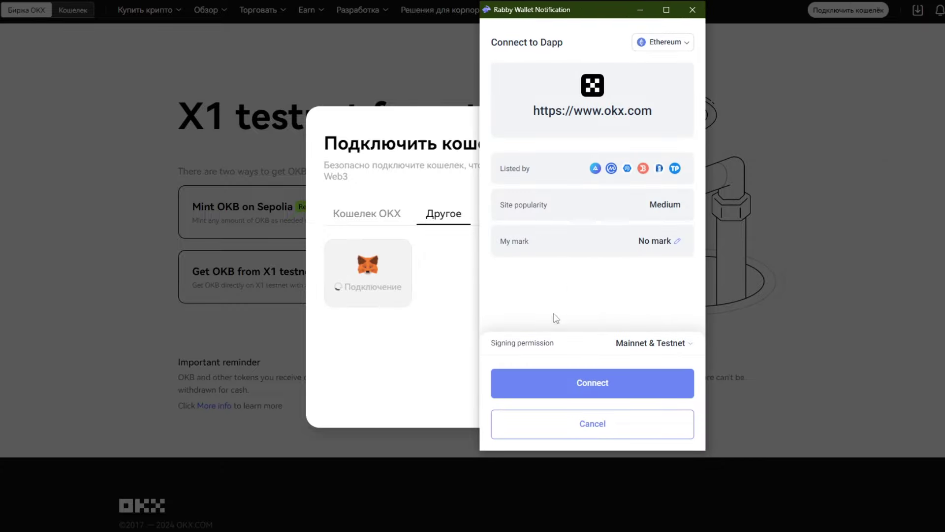
left_click(590, 389)
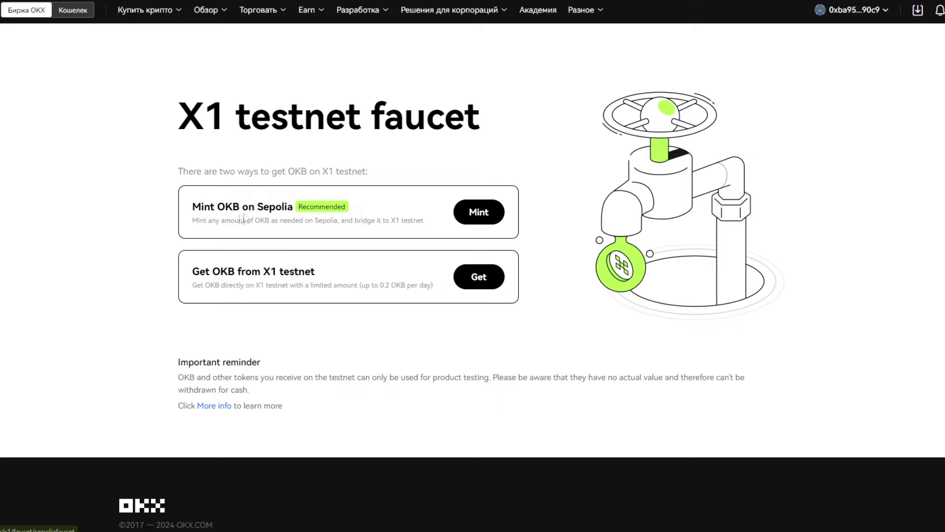
Choose minting OKB on Sepolia, review the available tokens and set the mint amount to 10 OKB
left_click(472, 217)
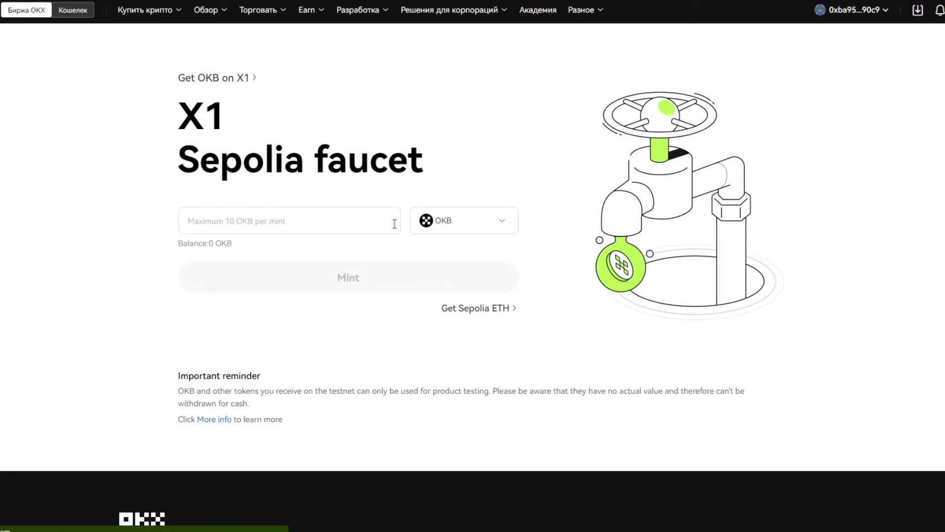
left_click(426, 223)
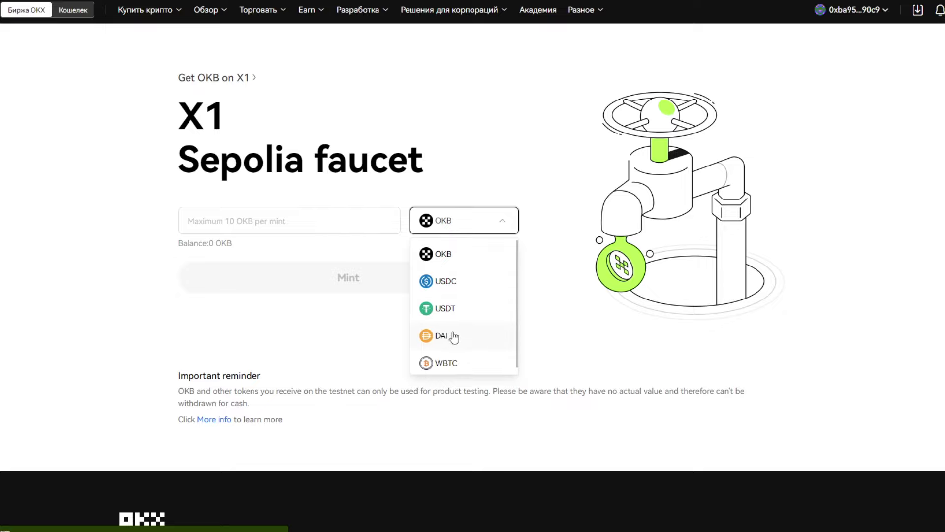
scroll(480, 326, "down", 1)
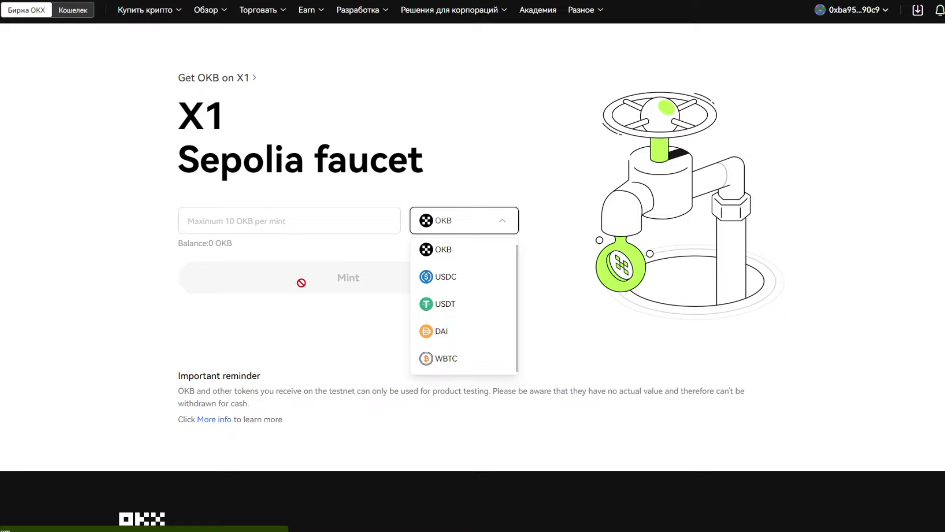
left_click(265, 226)
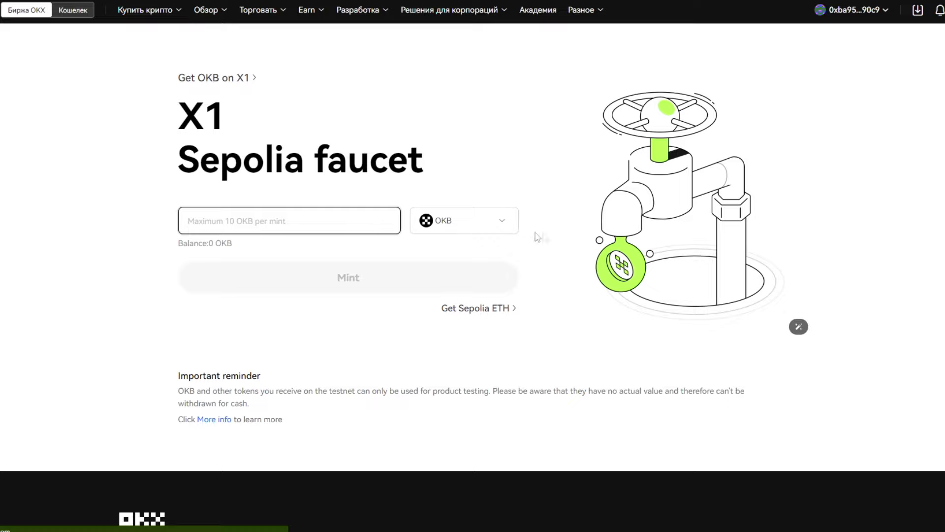
type("10")
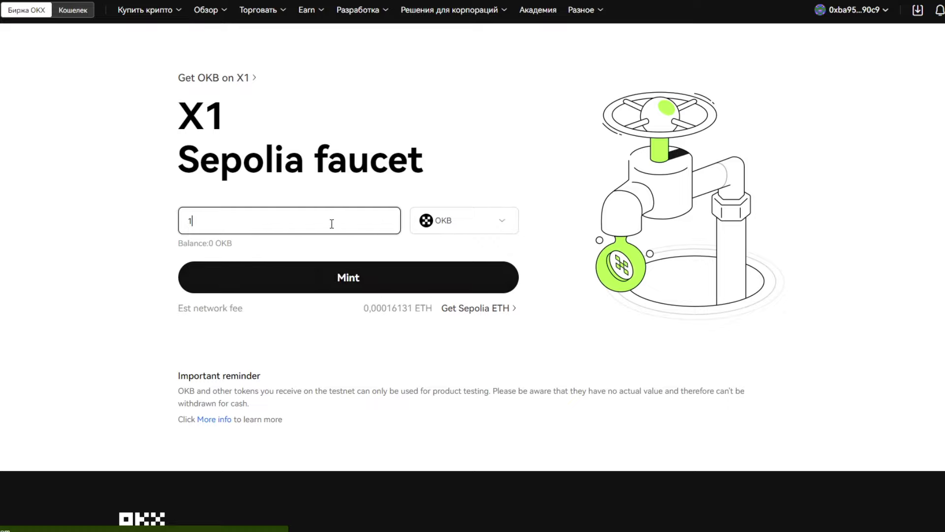
double_click(347, 230)
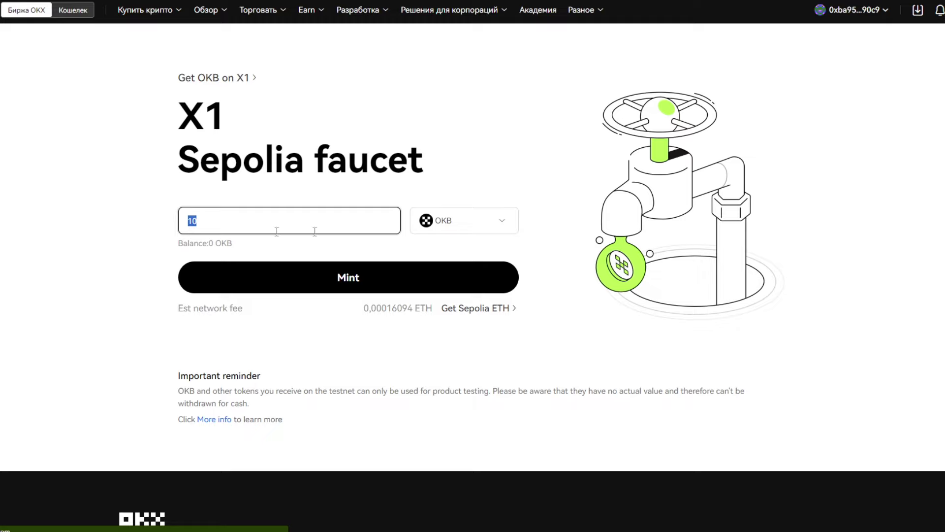
Submit the OKB mint, sign and confirm its transaction in Rabby Wallet, and dismiss the transfer notice
left_click(347, 278)
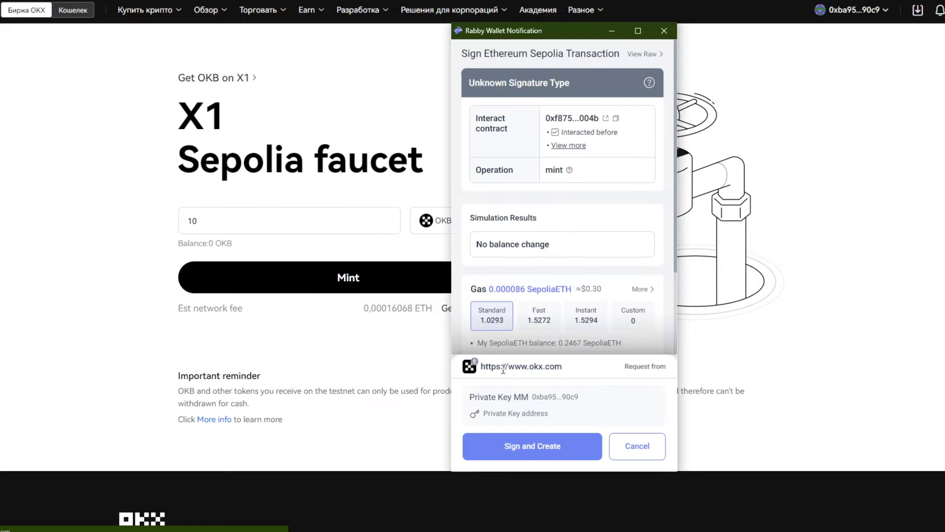
left_click(523, 455)
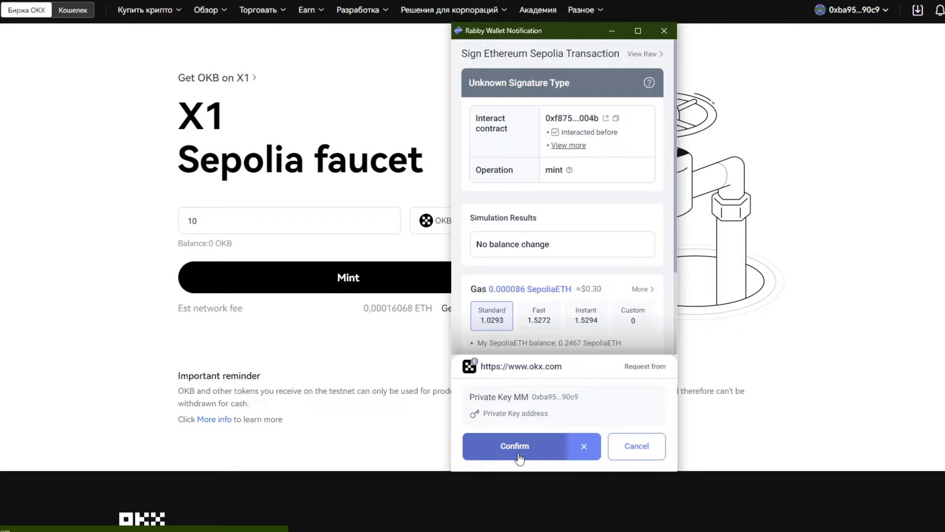
left_click(523, 453)
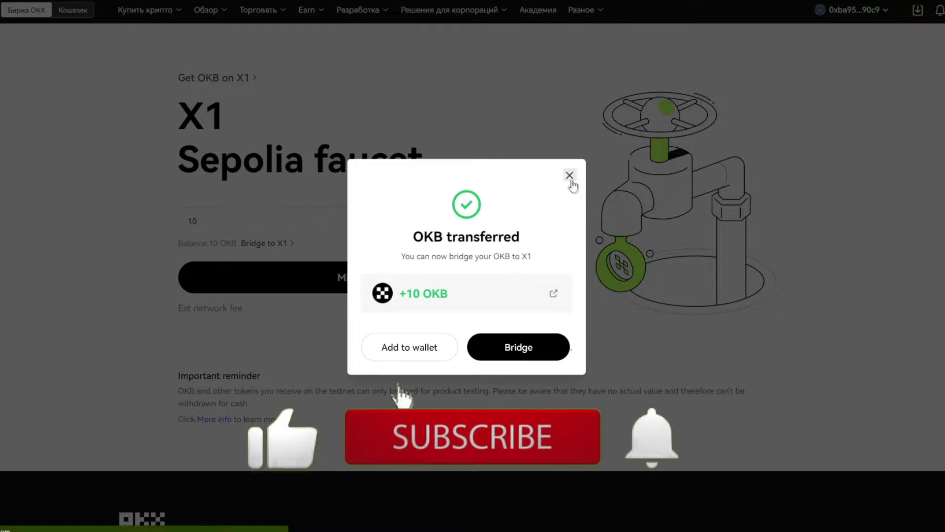
left_click(568, 178)
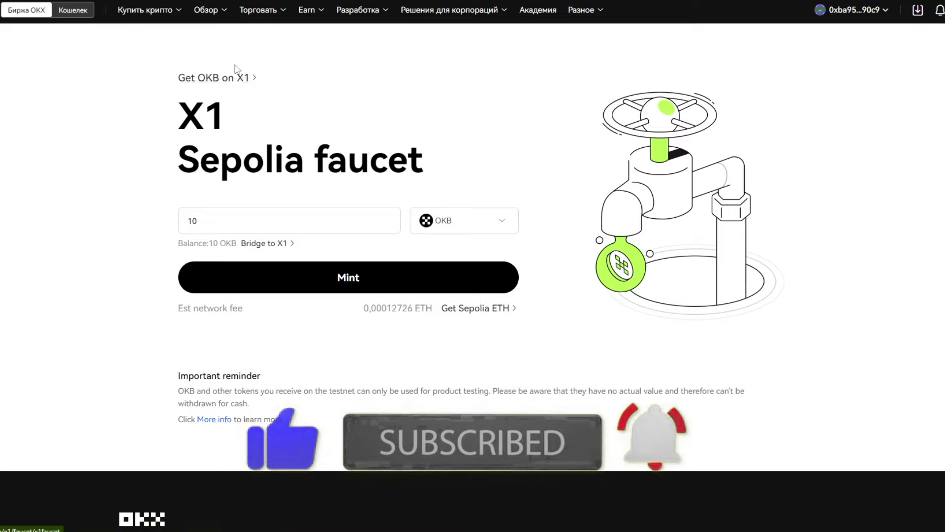
Request 0.2 OKB directly from the X1 testnet faucet, solving the slider puzzle and dismissing the transfer notice
left_click(217, 77)
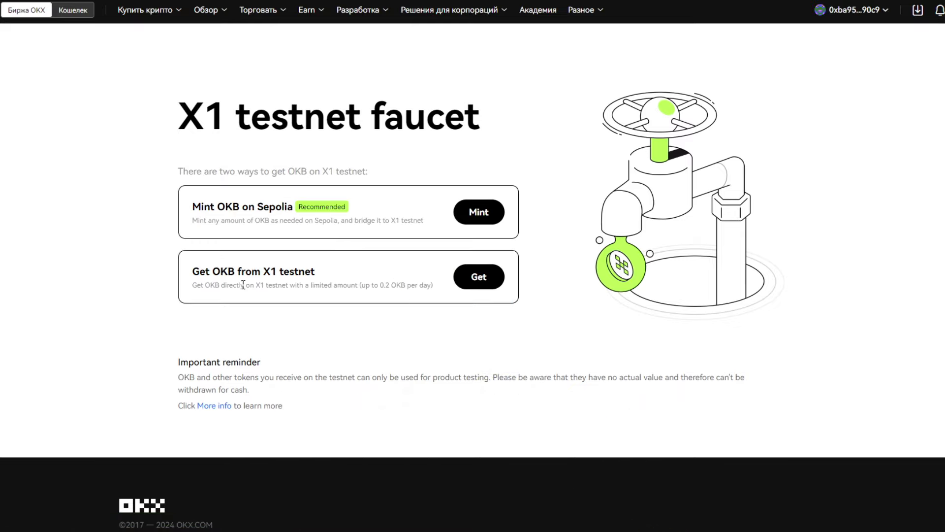
left_click_drag(193, 274, 310, 285)
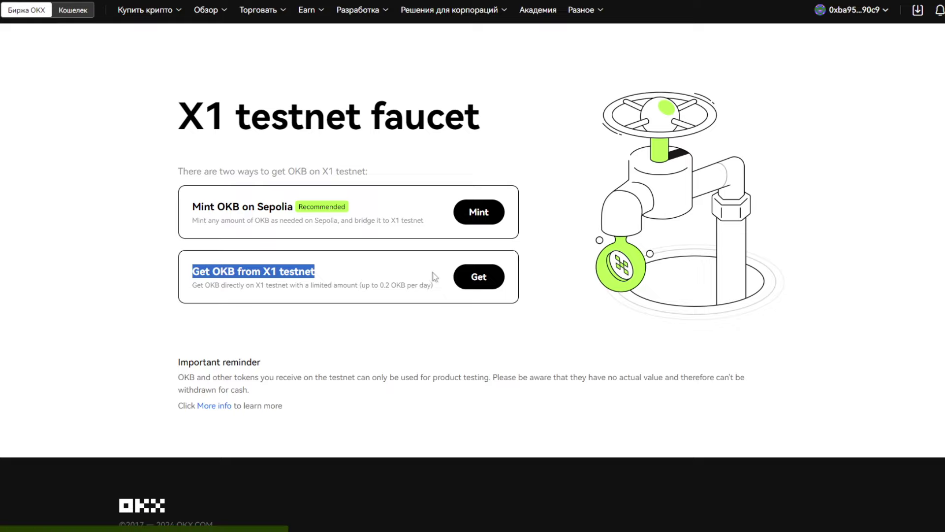
left_click(480, 277)
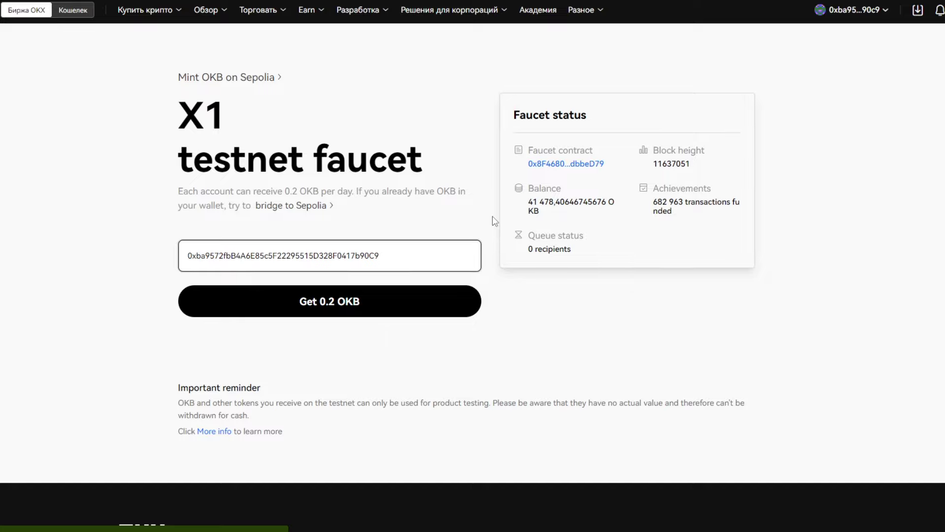
left_click(322, 301)
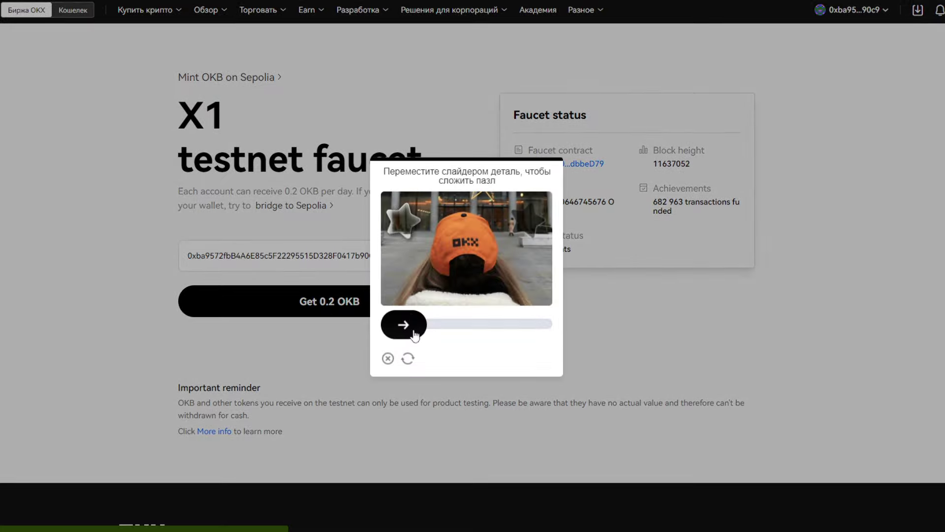
left_click_drag(411, 332, 522, 339)
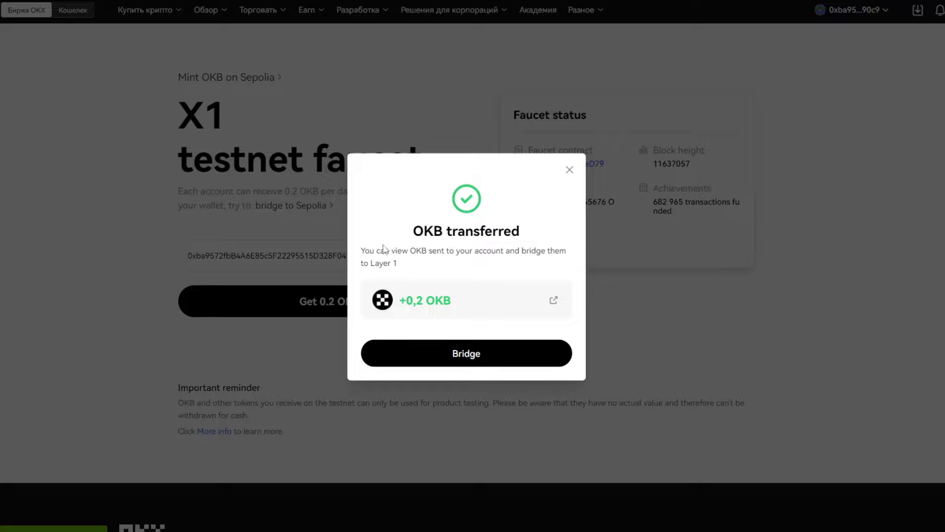
left_click(570, 170)
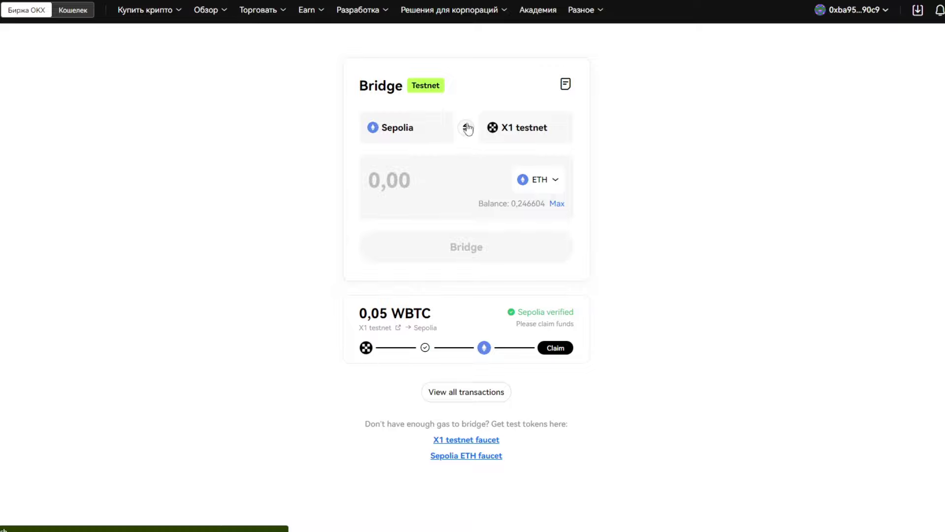
Bridge 0.1 ETH from Sepolia to X1 testnet, confirming the transfer and signing it in Rabby Wallet
left_click(391, 174)
type("0,1")
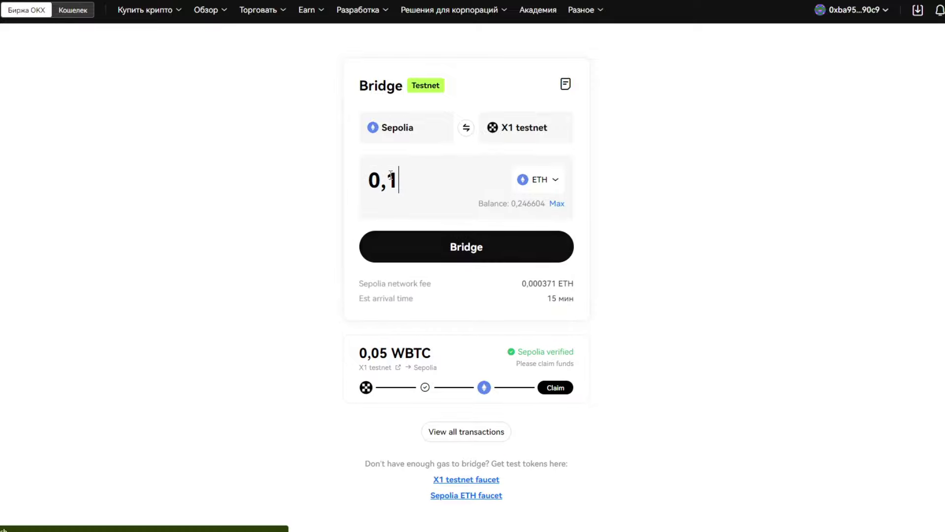
left_click(467, 250)
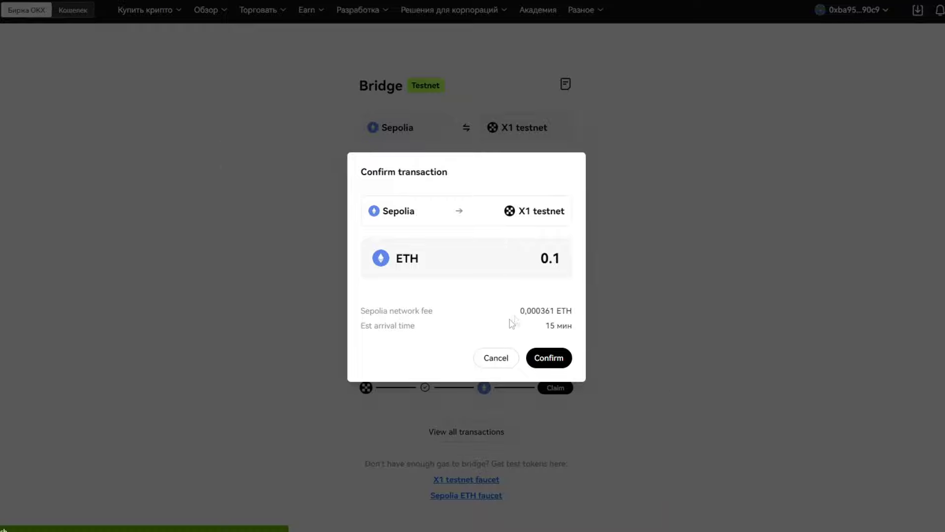
left_click_drag(360, 326, 565, 339)
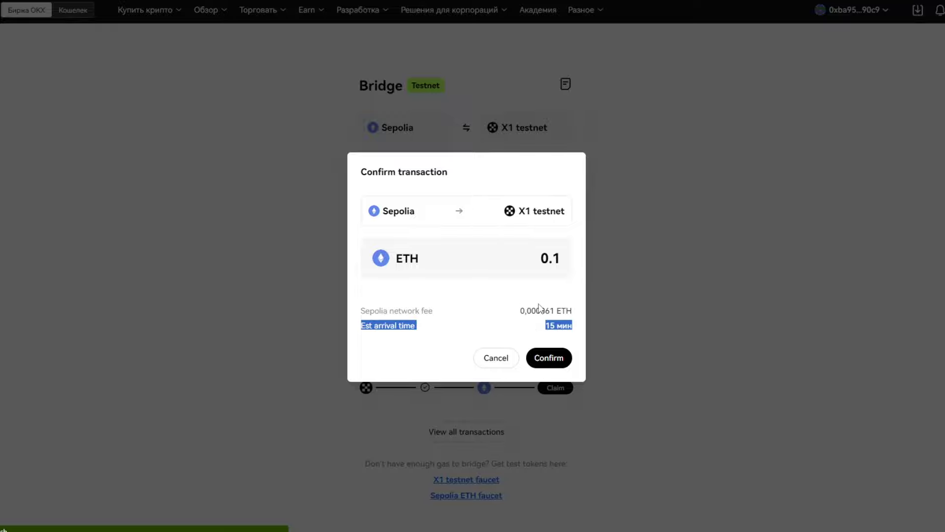
left_click(543, 361)
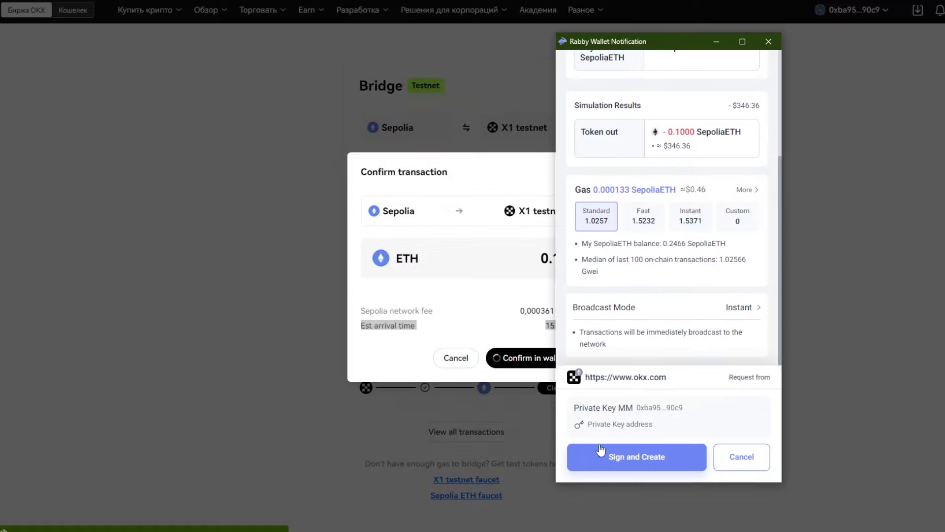
left_click(613, 463)
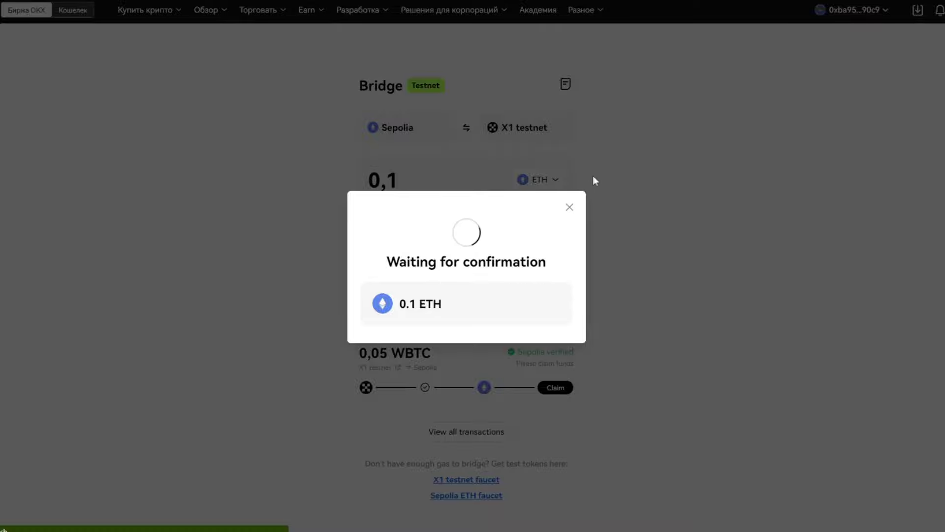
Dismiss the transfer notice and check the progress of the 0.1 ETH transfer from Sepolia to X1 testnet
left_click(568, 195)
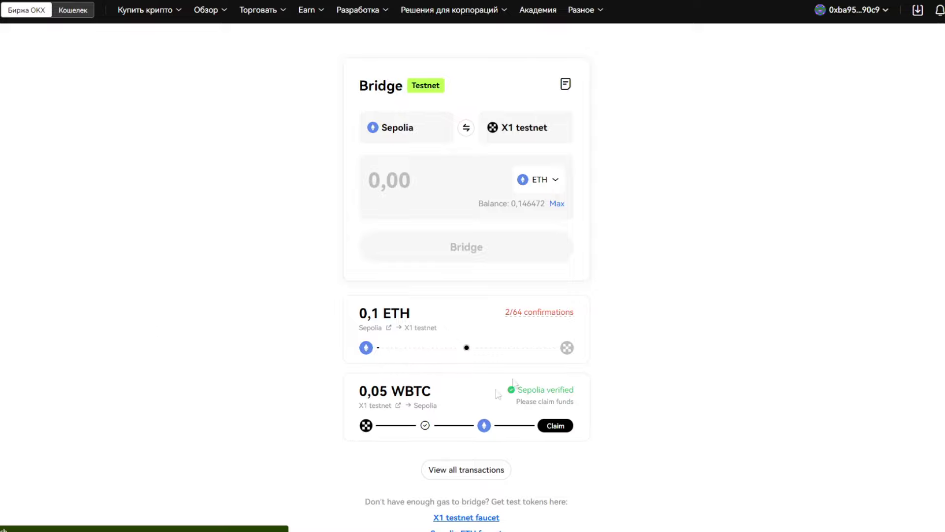
left_click_drag(363, 310, 375, 332)
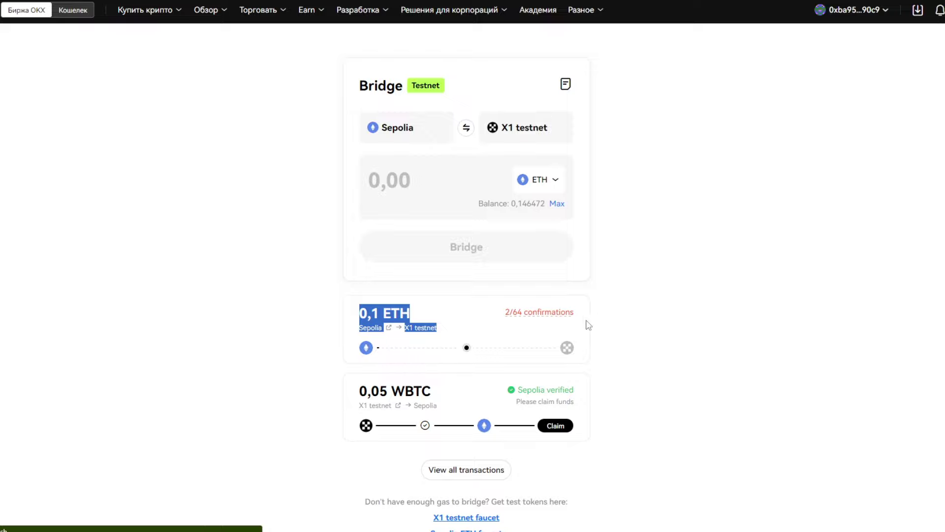
left_click(468, 308)
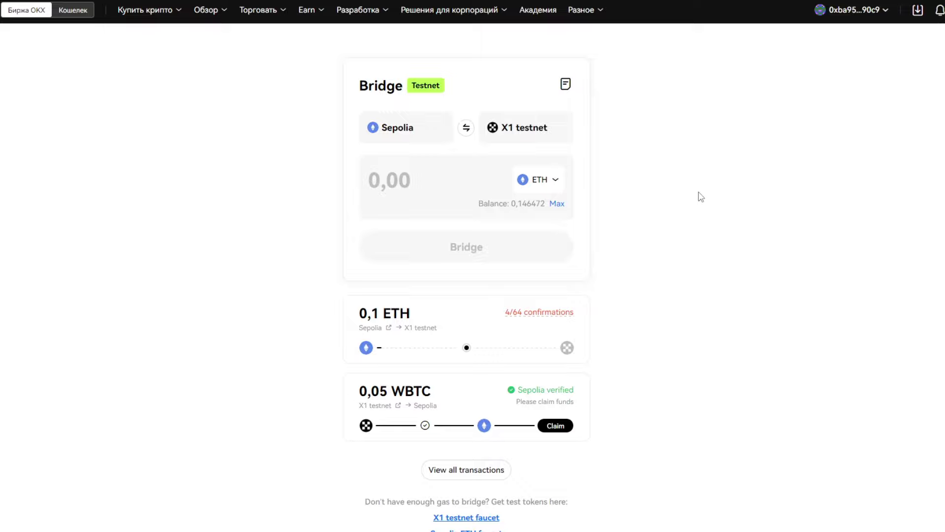
Reverse the bridge direction to X1 testnet to Sepolia, switching the wallet network, and set the transfer to 20 USDC
left_click(465, 127)
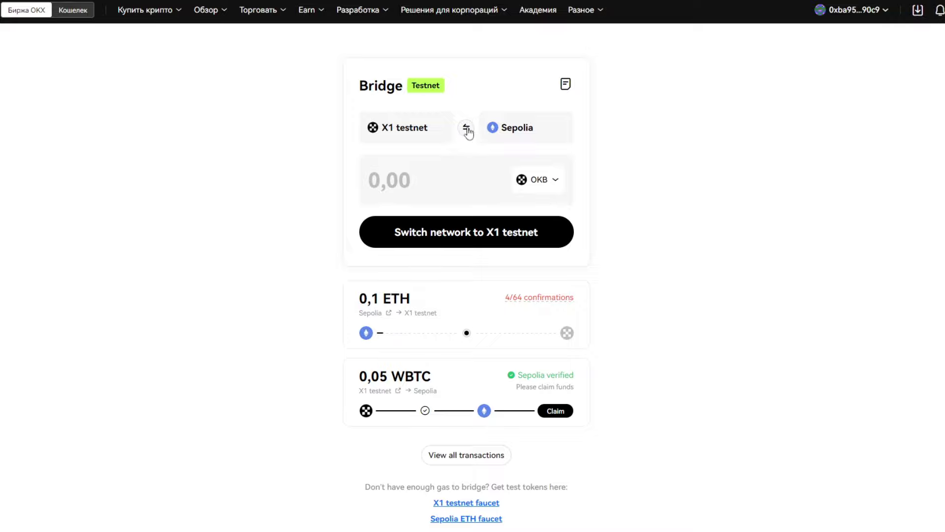
left_click(480, 225)
left_click(539, 180)
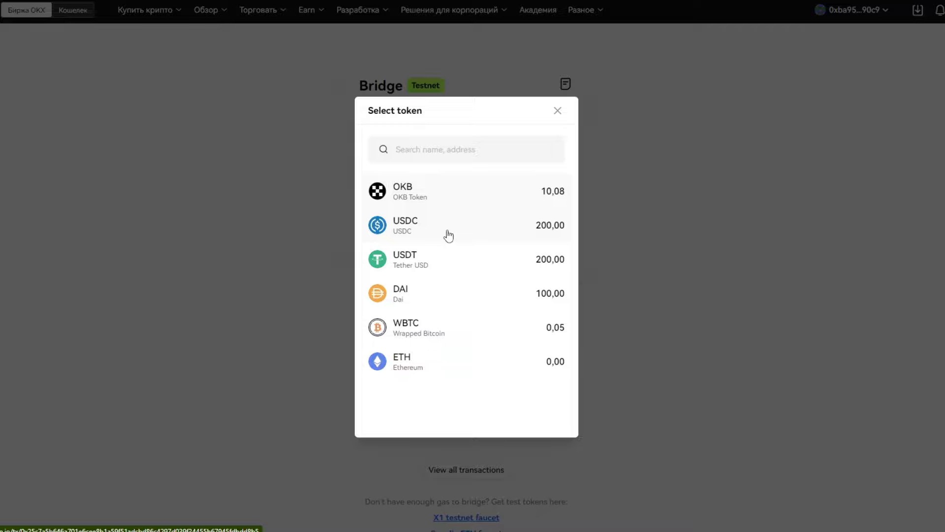
left_click(448, 236)
type("2")
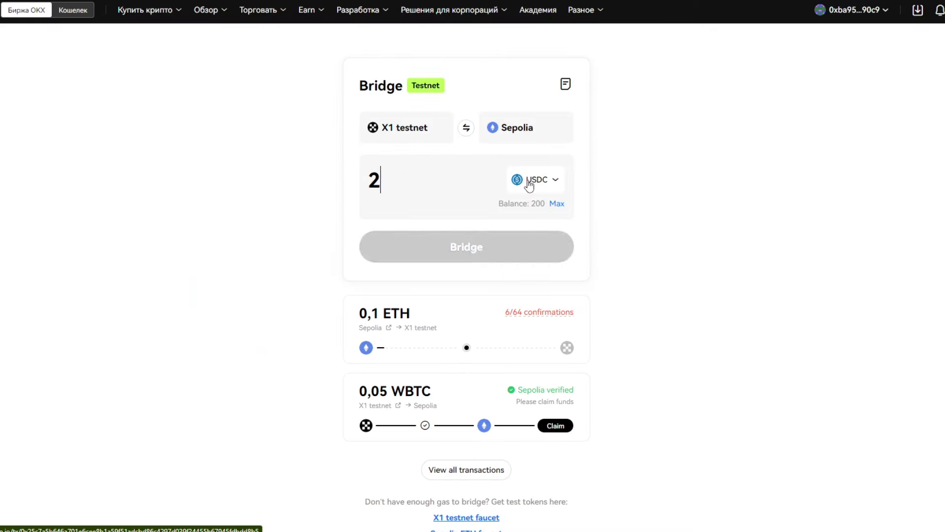
type("0")
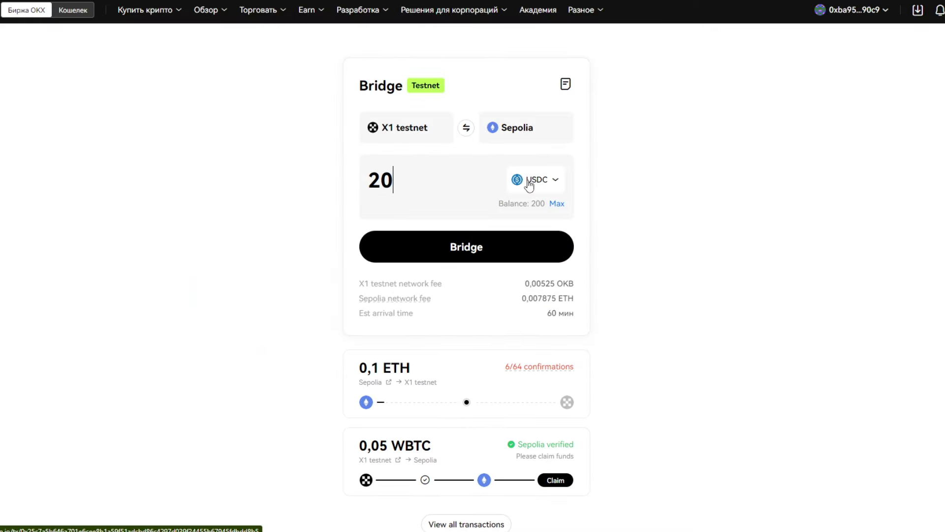
Submit the 20 USDC bridge transfer for confirmation and acknowledge that the funds must be claimed manually
left_click(479, 257)
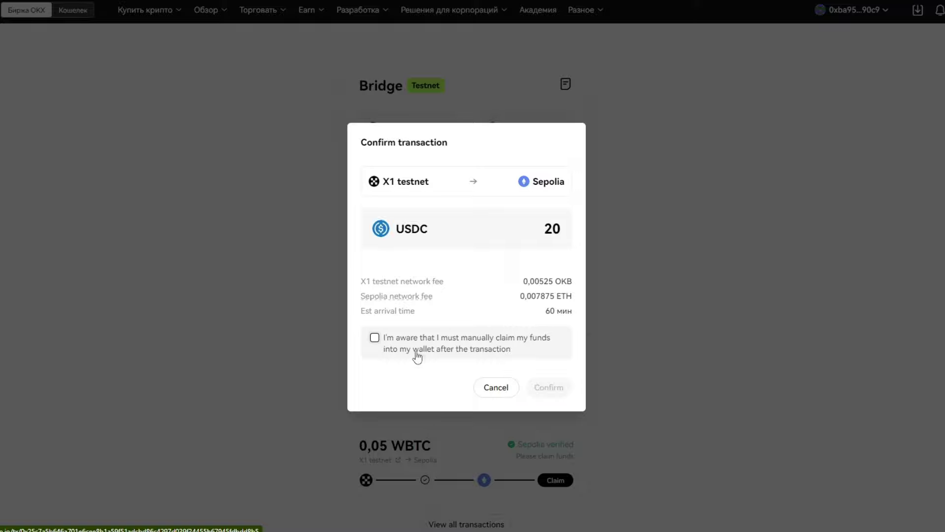
left_click(374, 338)
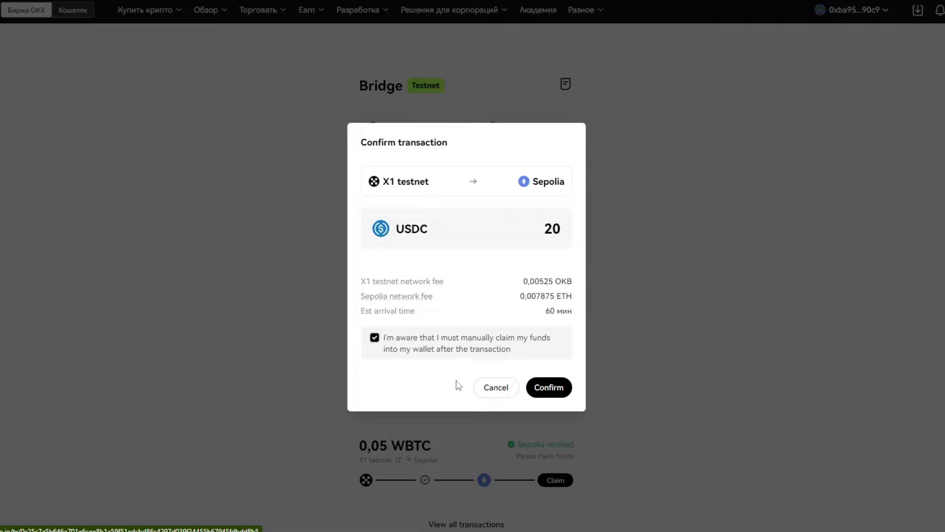